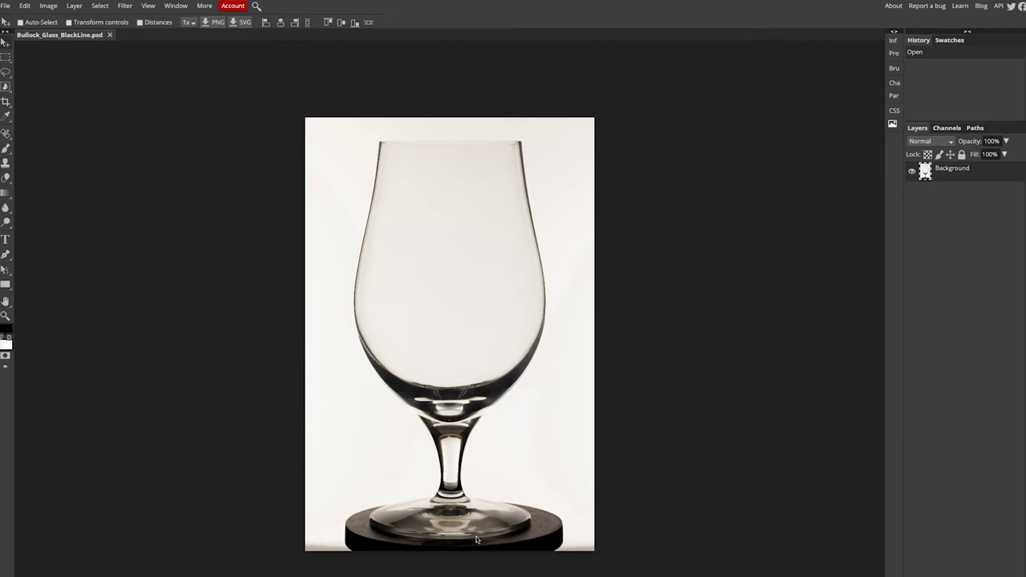
Add a Black & White 1 adjustment layer with default values above the Background layer
left_click(74, 7)
mouse_move(101, 117)
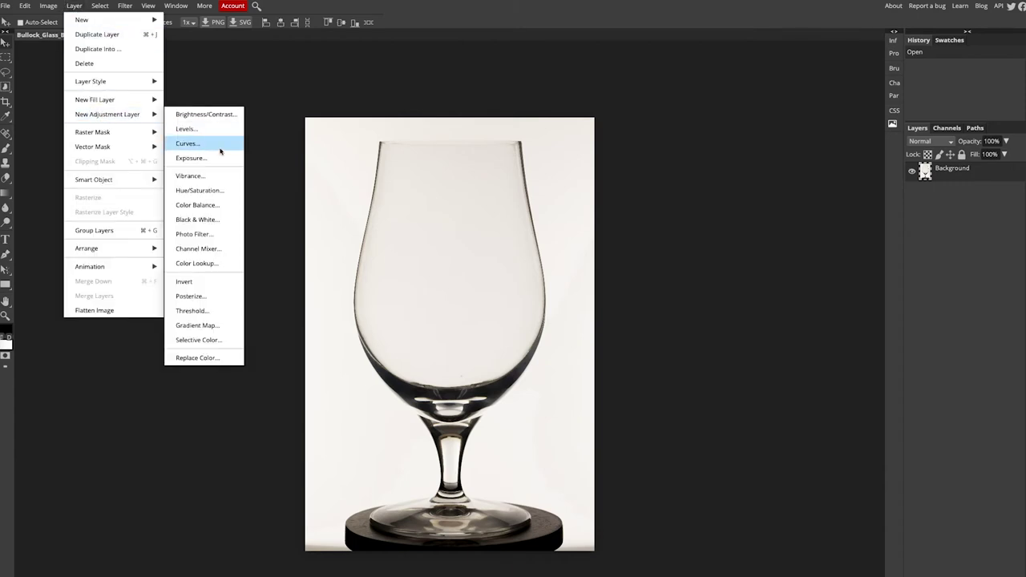
left_click(214, 220)
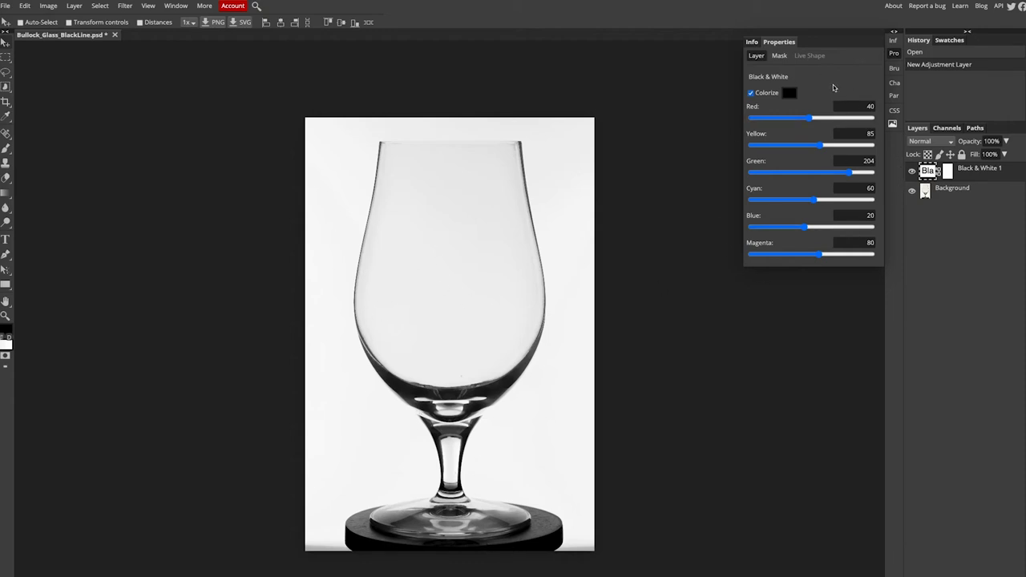
left_click(73, 7)
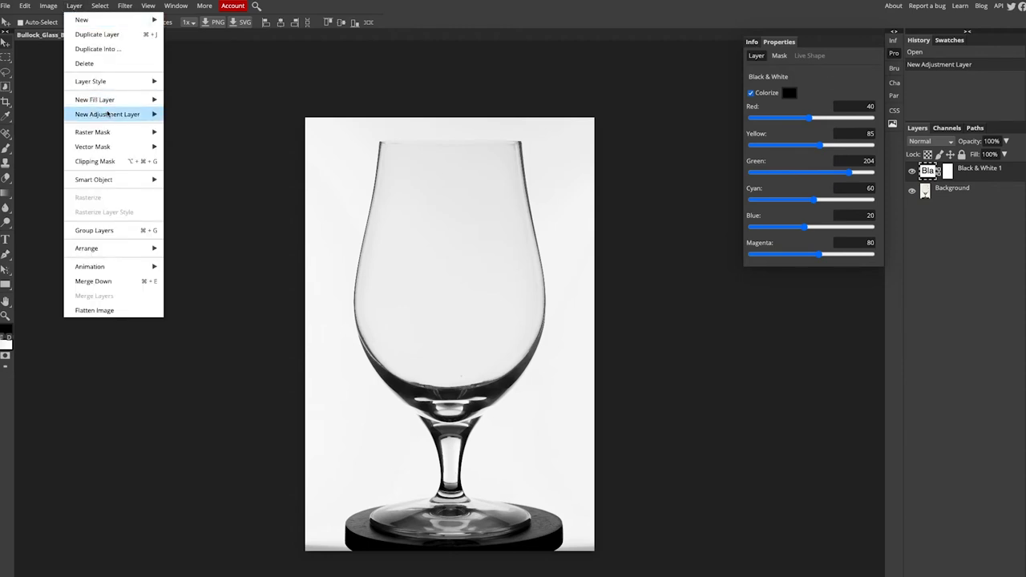
Add a Levels adjustment with white input 245 and black input 23, then select Background
mouse_move(112, 115)
left_click(204, 129)
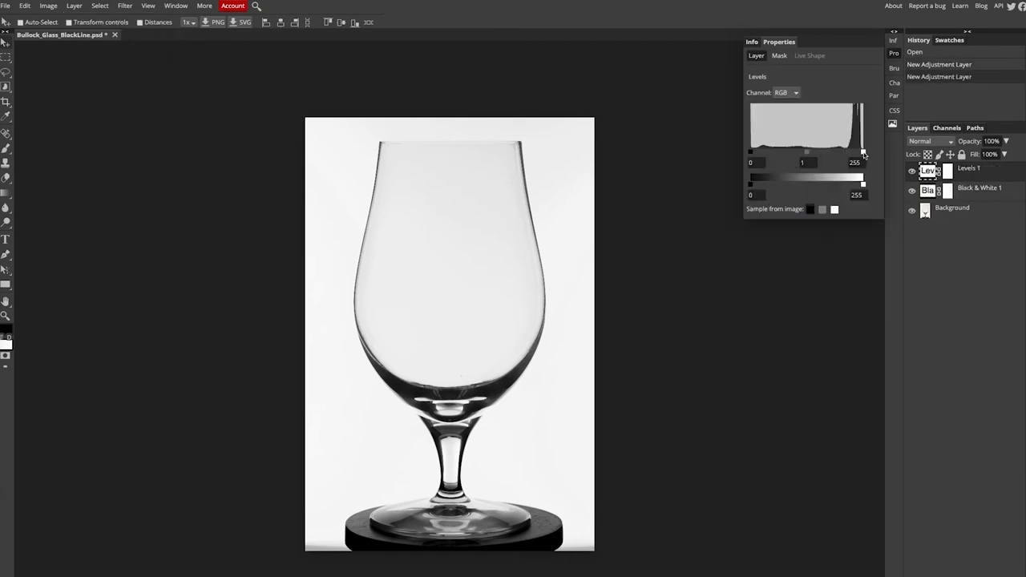
left_click_drag(864, 154, 860, 153)
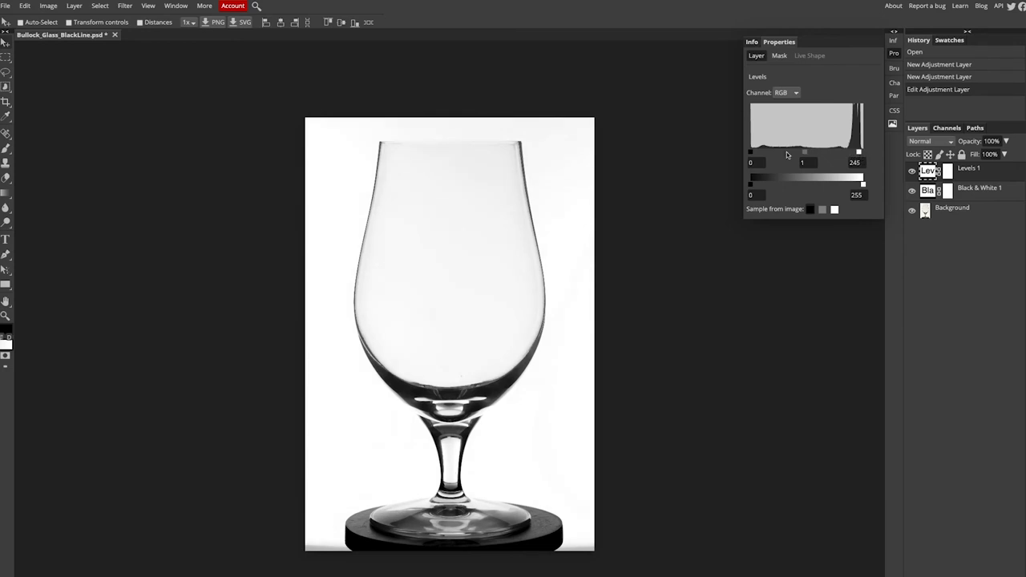
left_click_drag(753, 155, 811, 153)
left_click(973, 210)
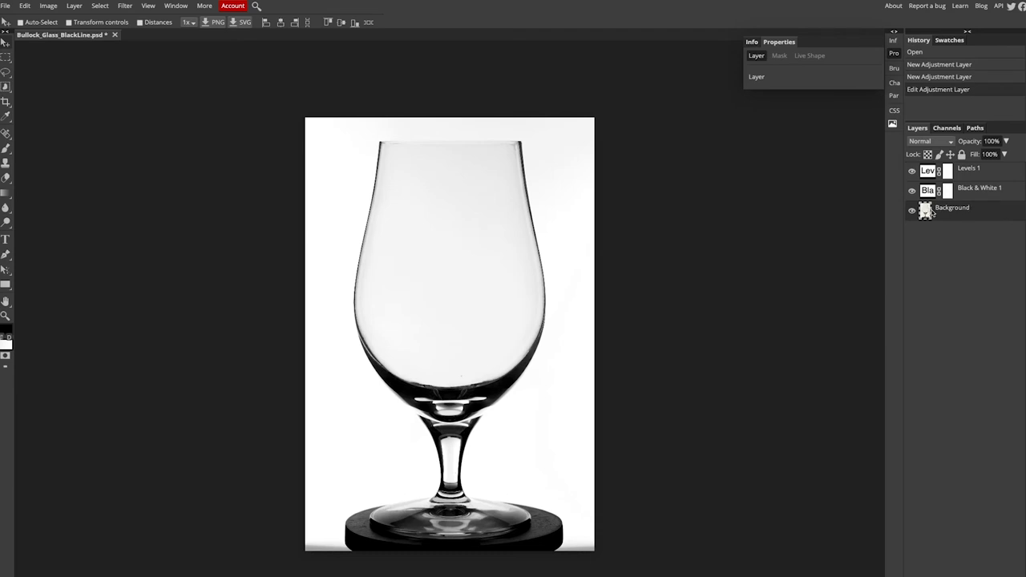
Duplicate the Background layer and rename the copy 'Clean'
right_click(939, 211)
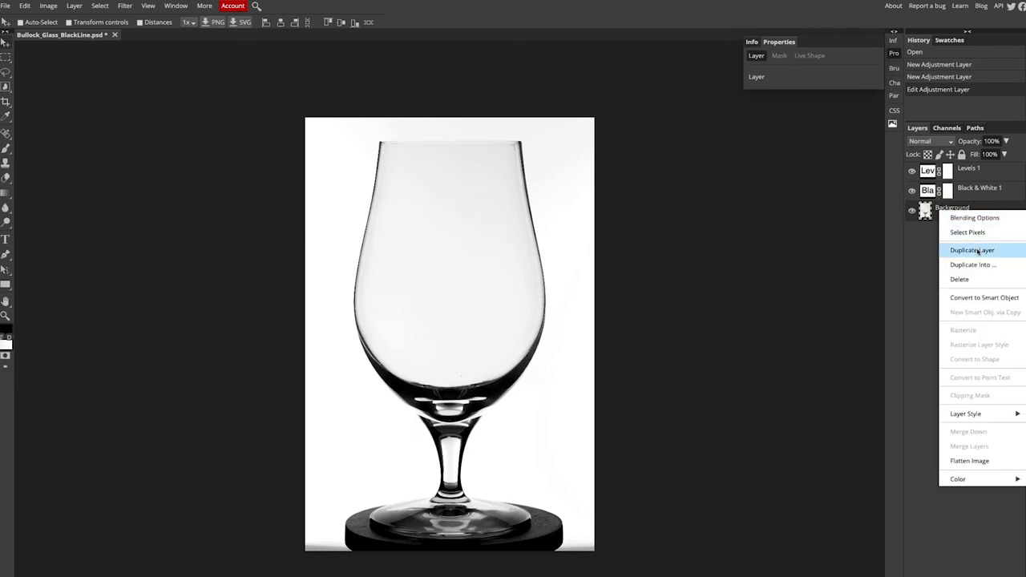
left_click(976, 251)
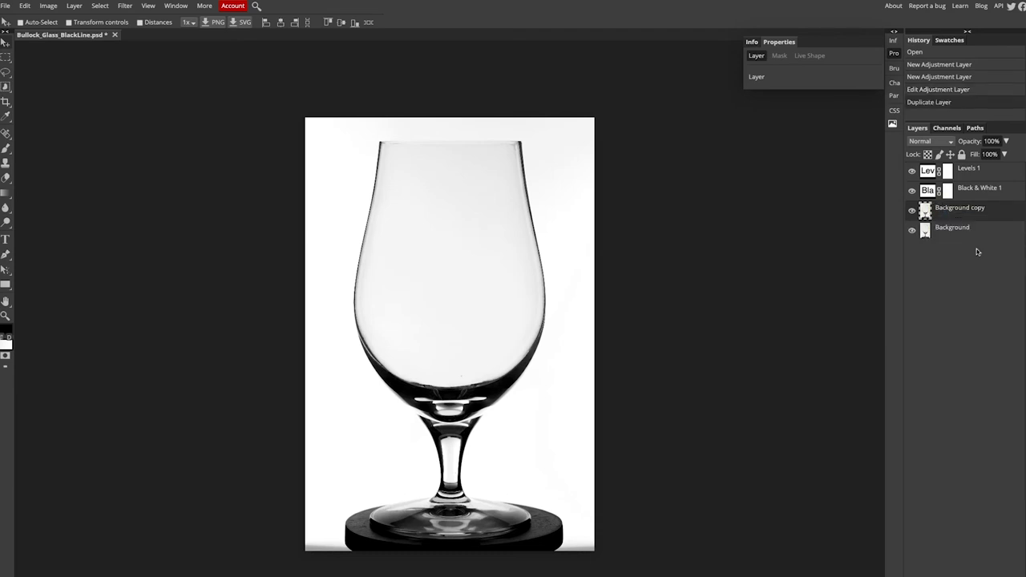
double_click(954, 208)
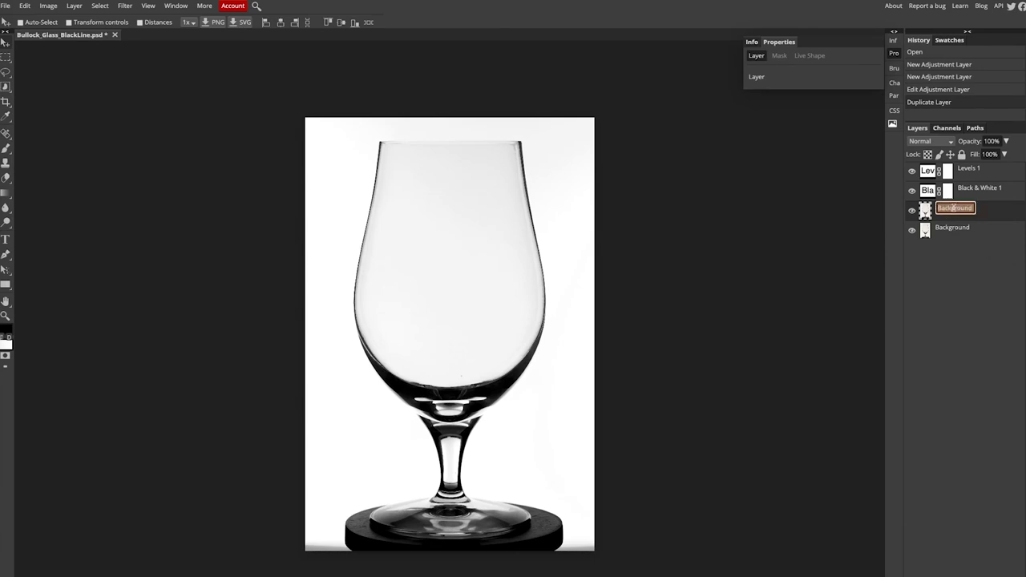
type("Clean")
key("Return")
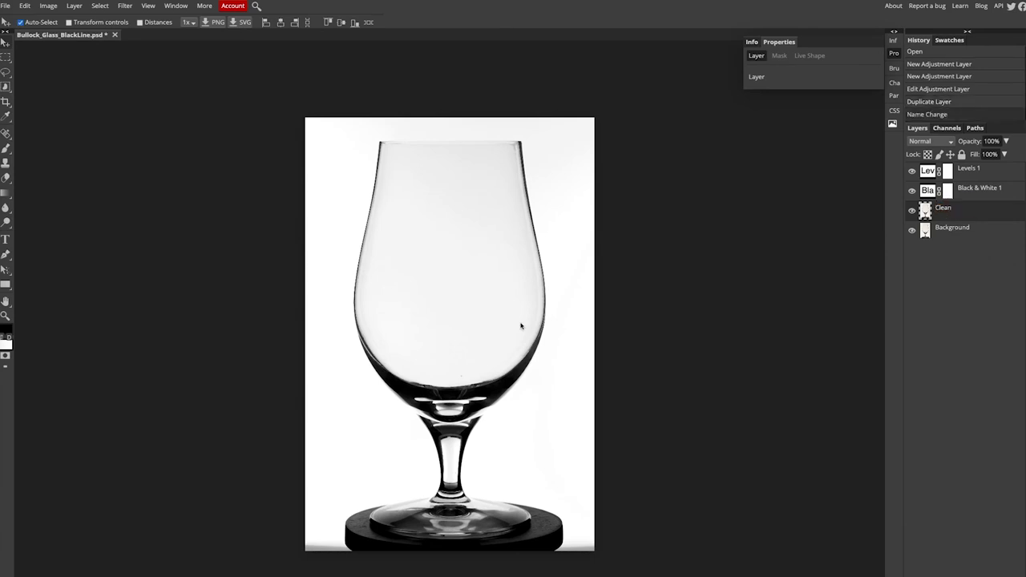
scroll(524, 327, "up", 2)
scroll(506, 315, "up", 5)
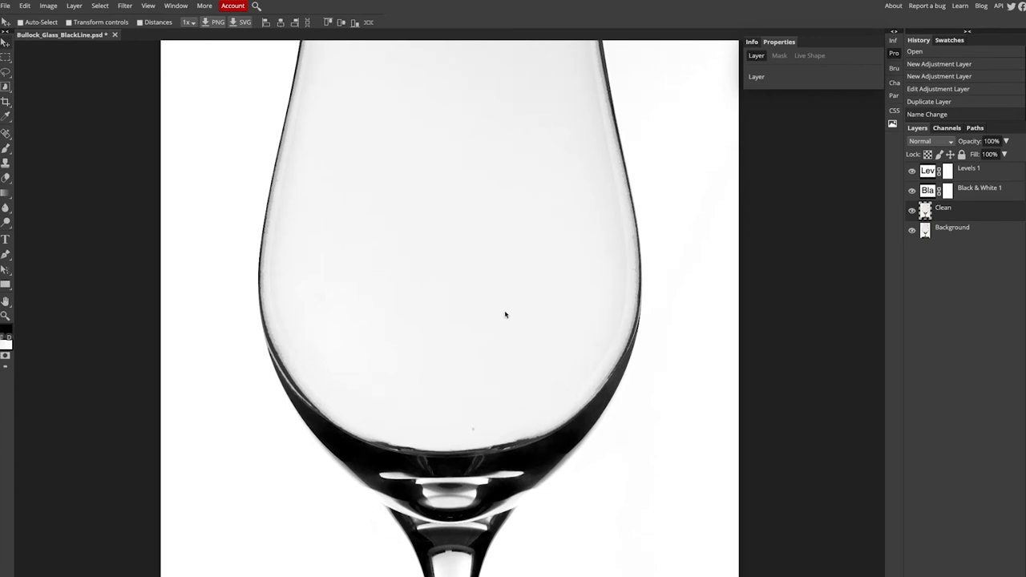
scroll(505, 314, "down", 6)
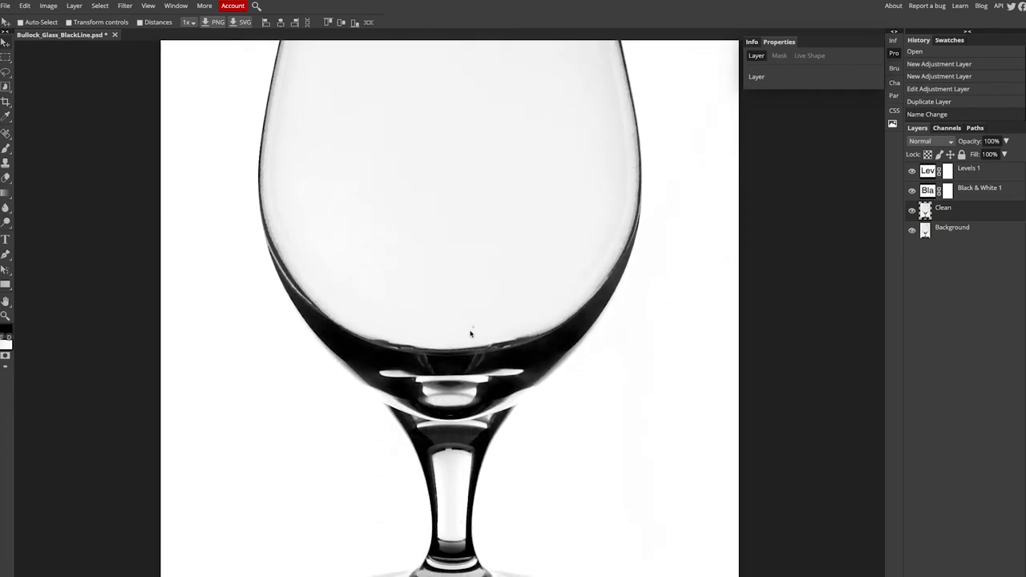
Spot-heal the dust speck near the base of the glass bowl
left_click(7, 136)
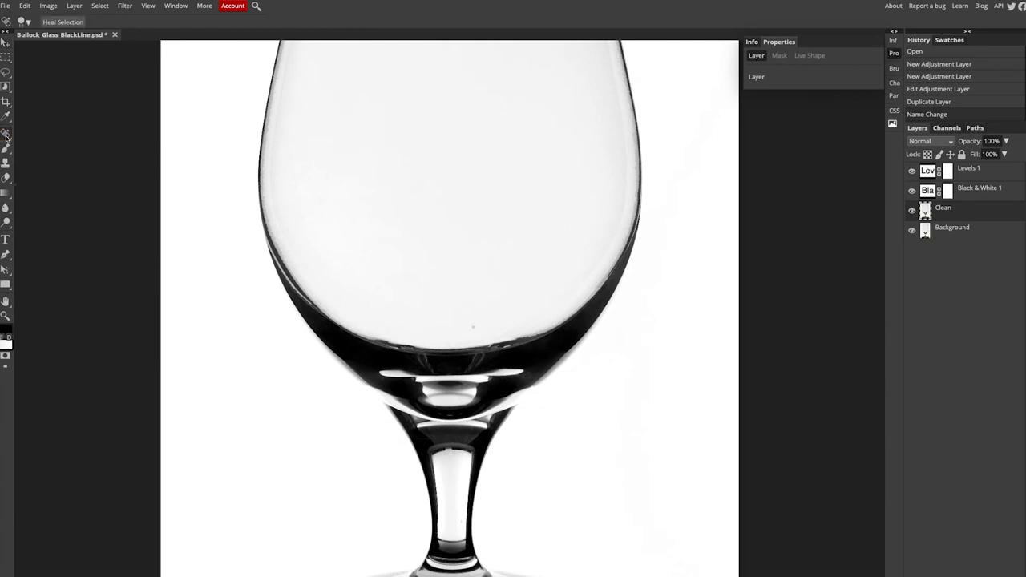
left_click(473, 330)
scroll(484, 313, "up", 2)
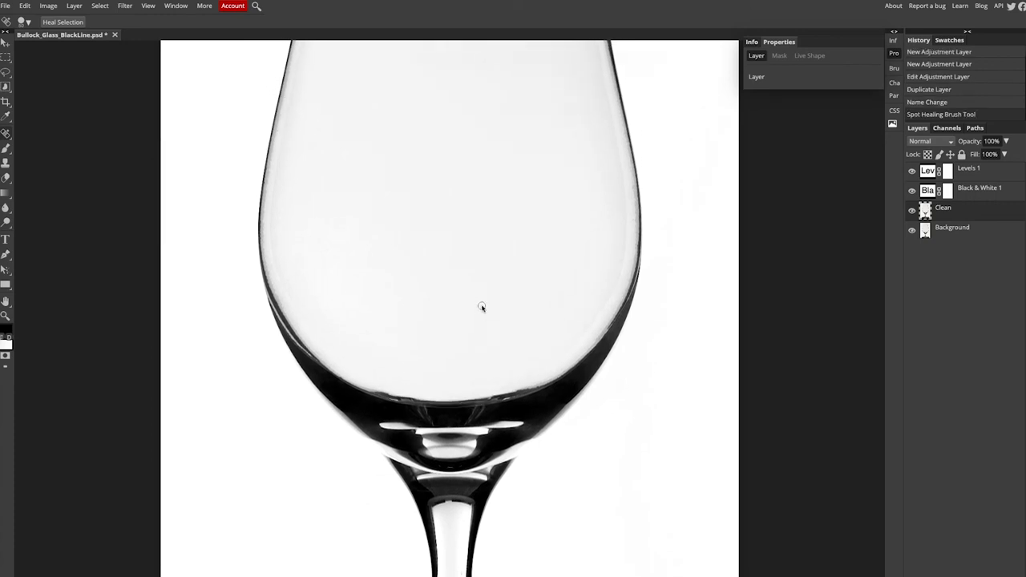
scroll(481, 307, "down", 5)
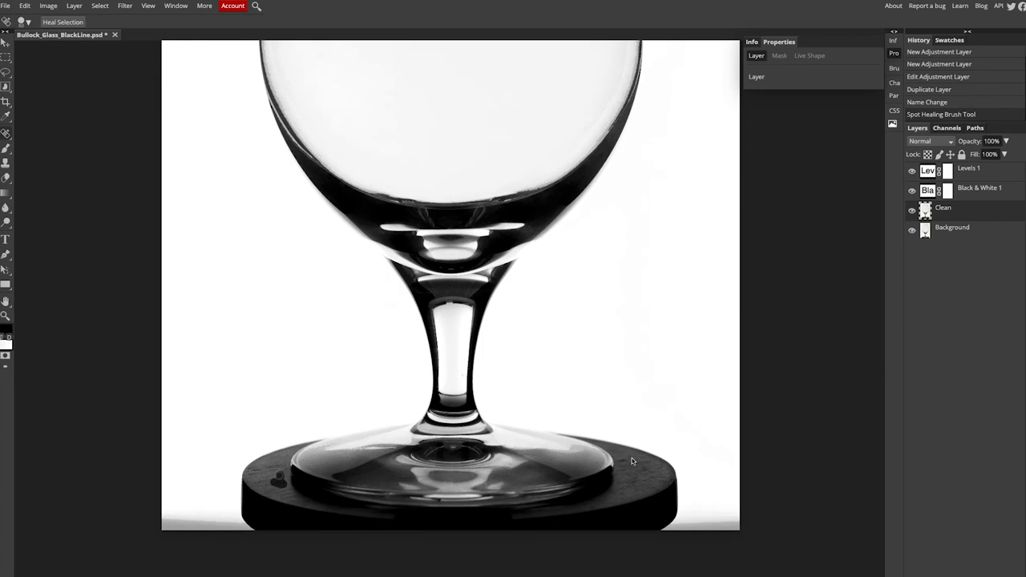
Set up the Dodge tool at 15% exposure with the range set to Shadows
right_click(6, 222)
left_click(44, 219)
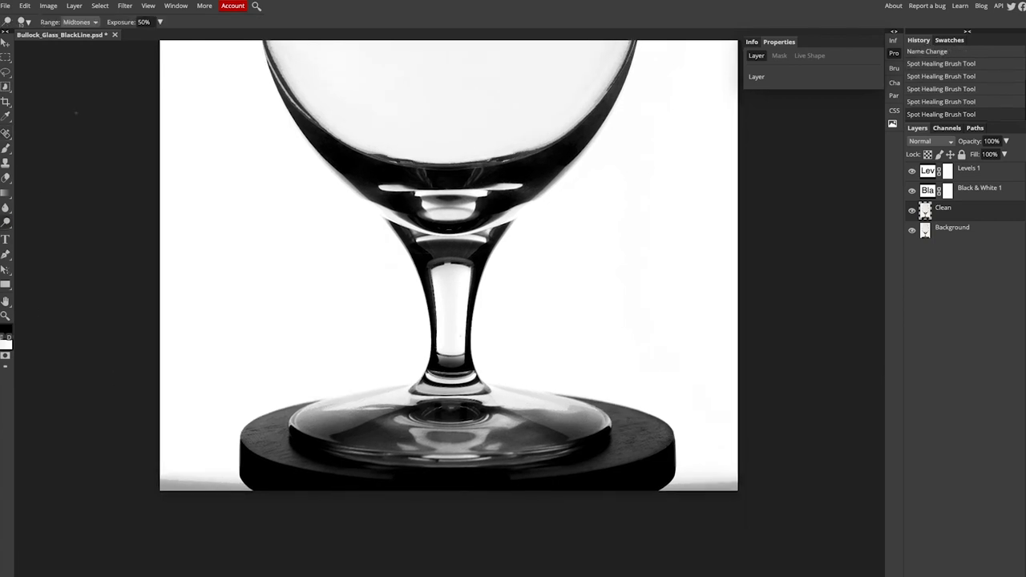
left_click(160, 21)
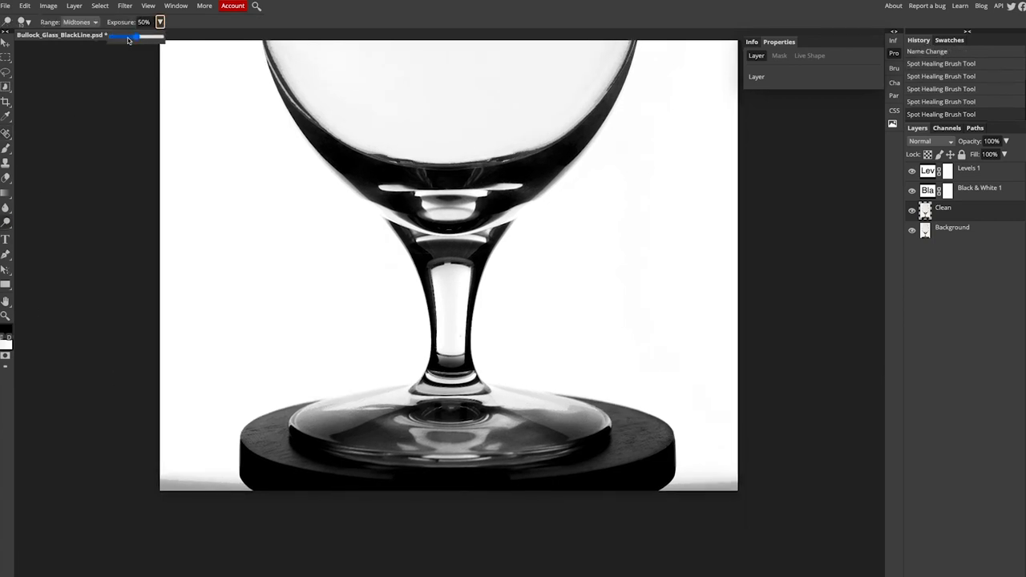
left_click_drag(136, 38, 119, 40)
left_click(90, 24)
left_click(78, 13)
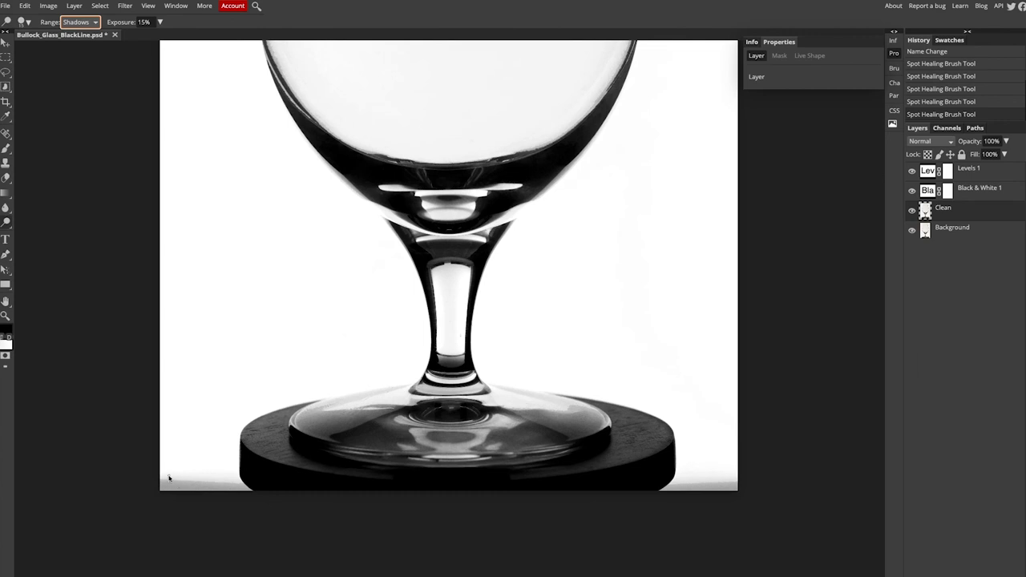
Dodge along the bottom edge in Shadows then Midtones, enlarge the brush, and zoom out
left_click_drag(174, 486, 182, 491)
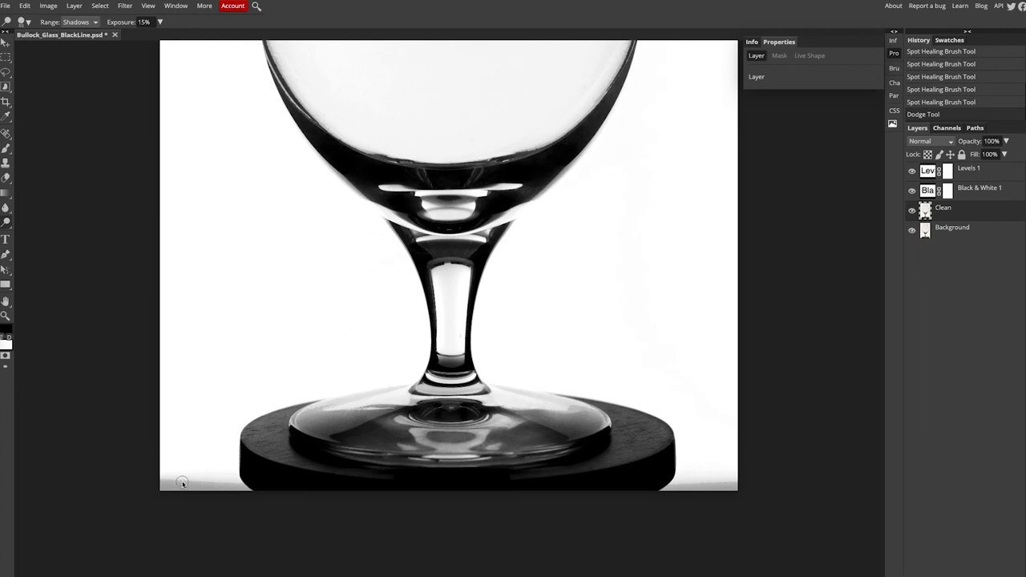
key("bracketright")
key("bracketright")
key("bracketright")
key("bracketright")
left_click_drag(171, 484, 677, 484)
left_click(81, 22)
left_click(80, 37)
left_click_drag(170, 484, 216, 493)
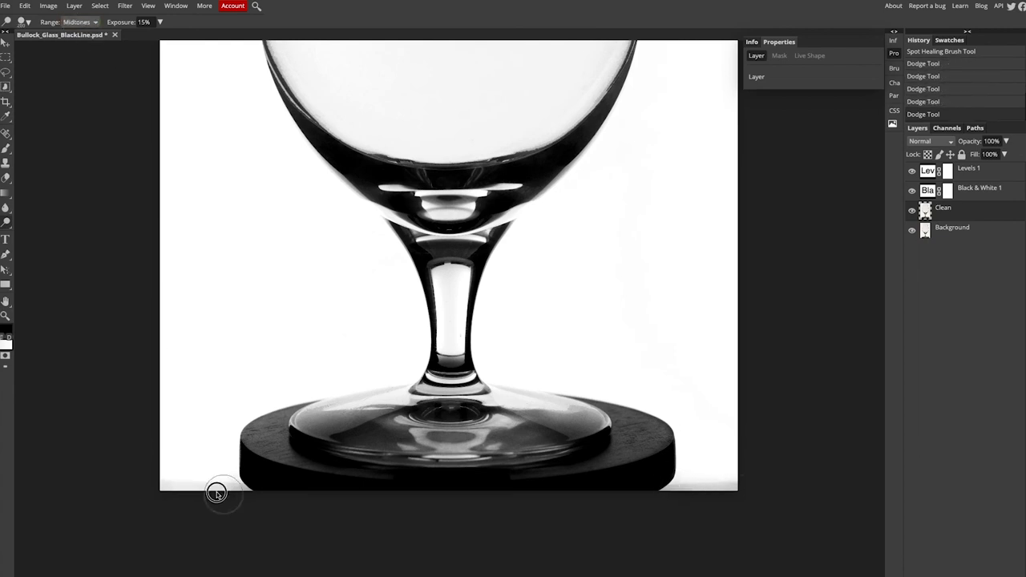
key("ctrl+minus")
key("bracketright")
key("bracketright")
key("bracketright")
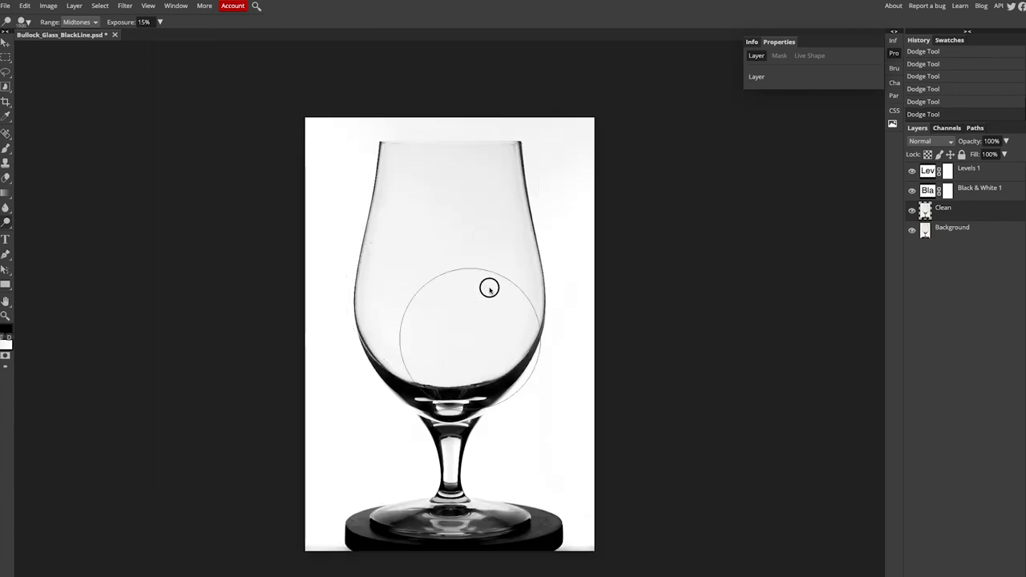
Save the image as a PSD and bring up the Export as format list
left_click(5, 6)
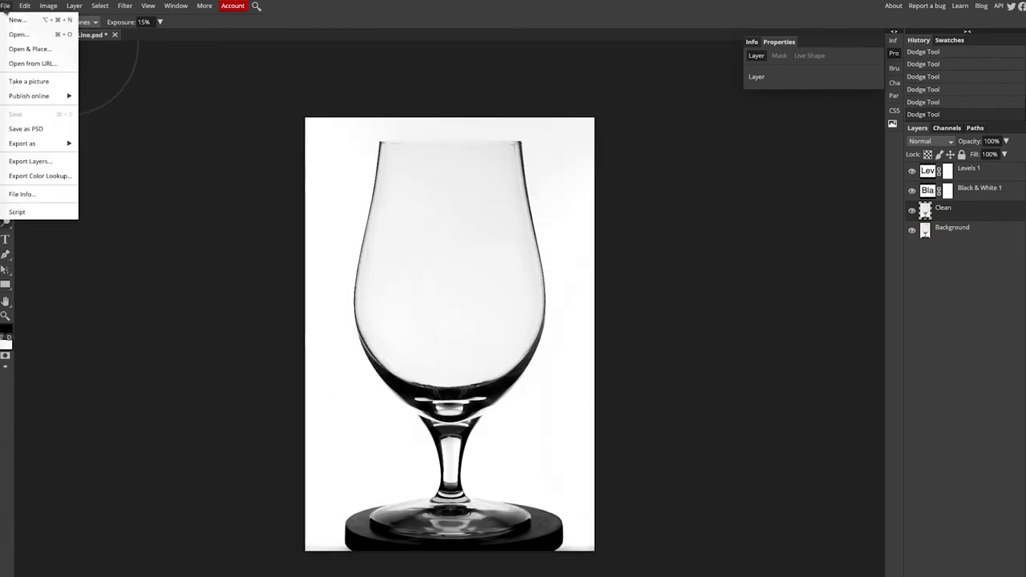
left_click(54, 128)
left_click(7, 8)
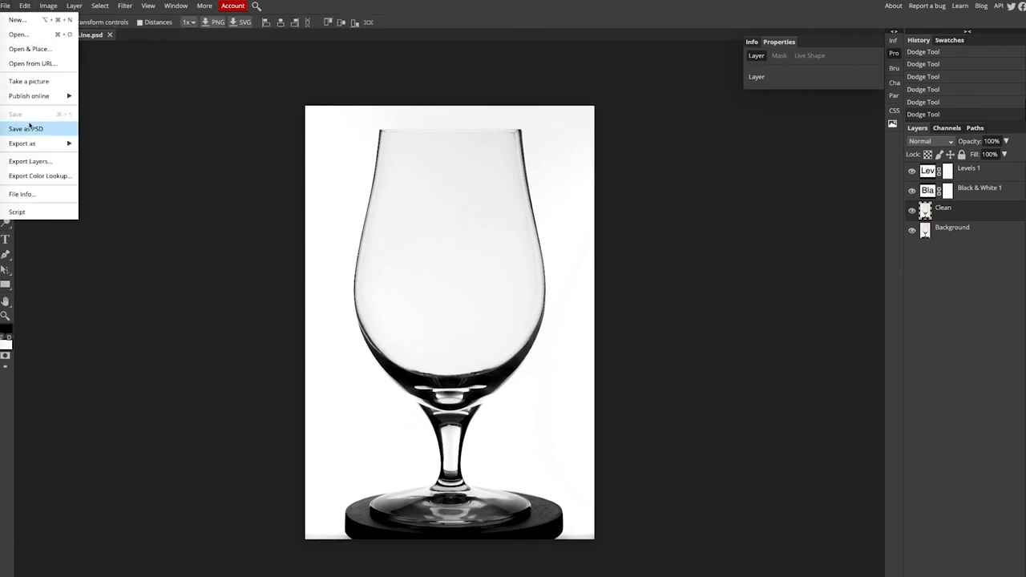
mouse_move(69, 143)
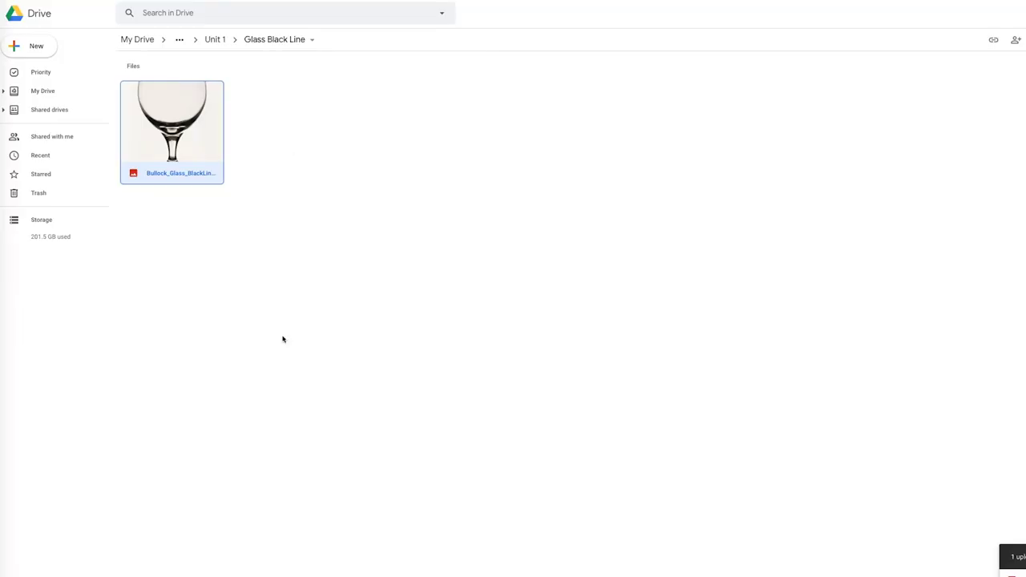
Upload the edited files into Glass Black Line and append '_A' to the JPG's name
left_click_drag(304, 449, 305, 452)
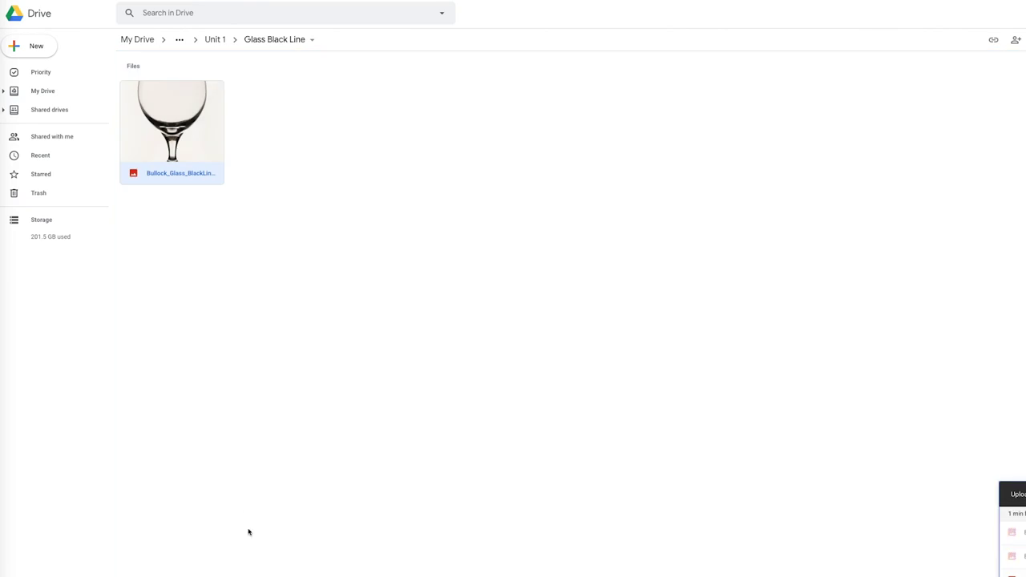
right_click(272, 149)
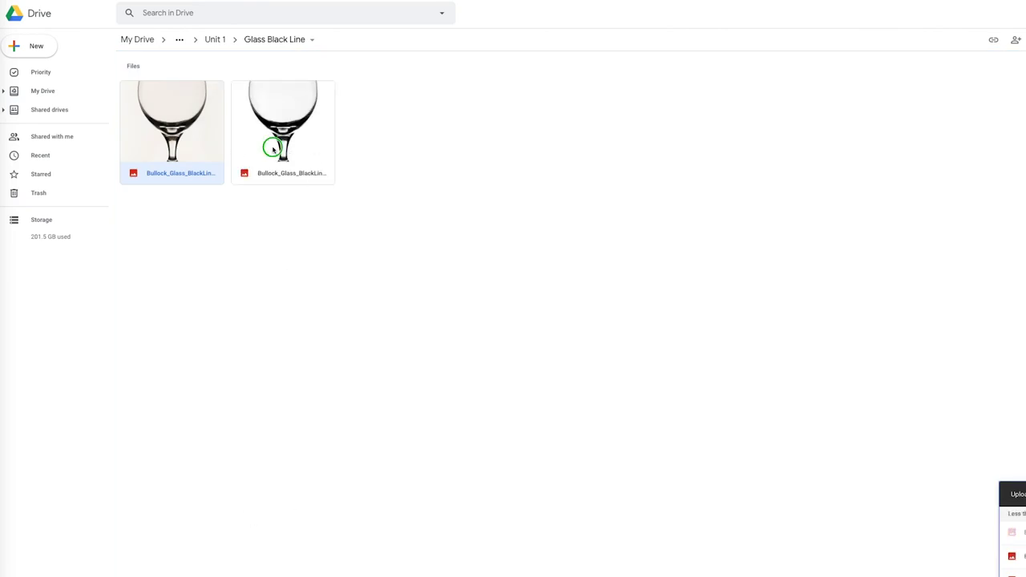
left_click(349, 289)
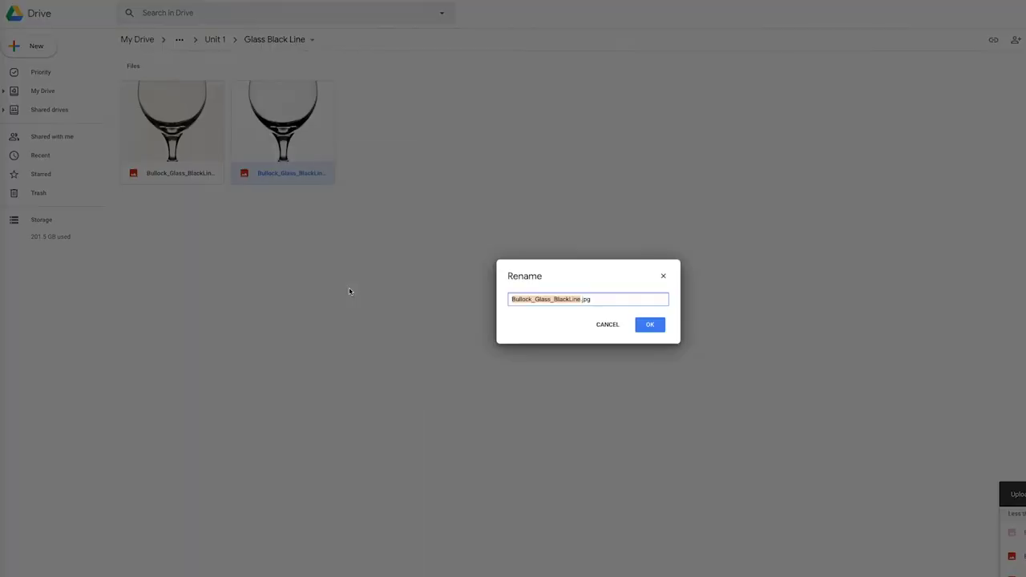
key("Right")
type("_A")
key("Return")
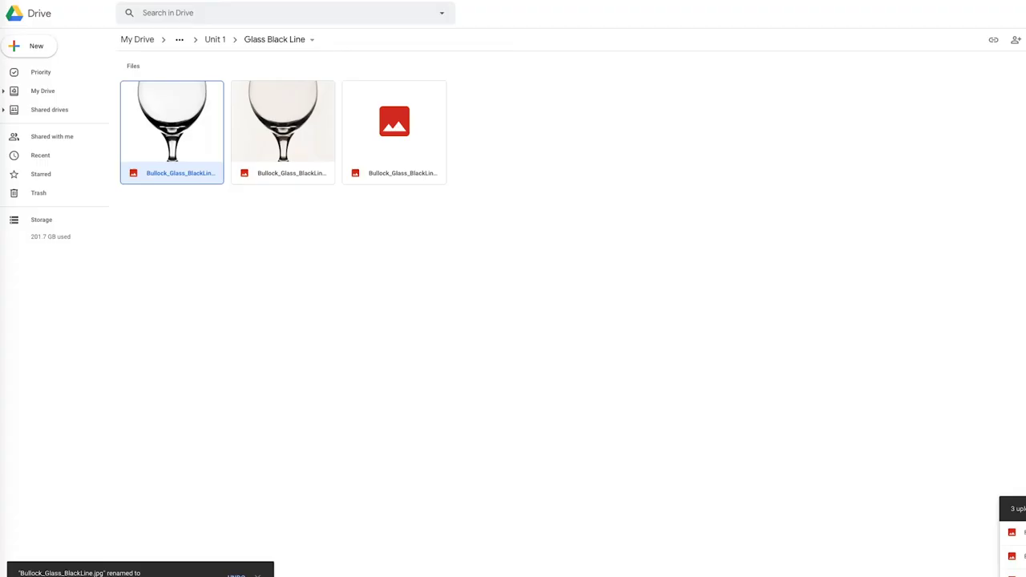
Rename the PSD to Bullock_Glass_BlackLine_After.psd
right_click(393, 164)
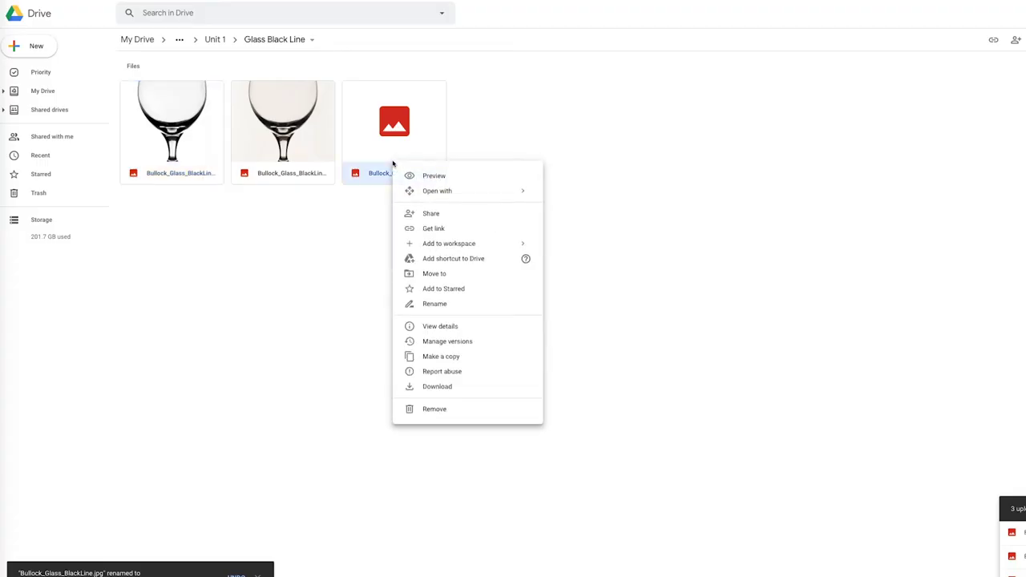
left_click(466, 301)
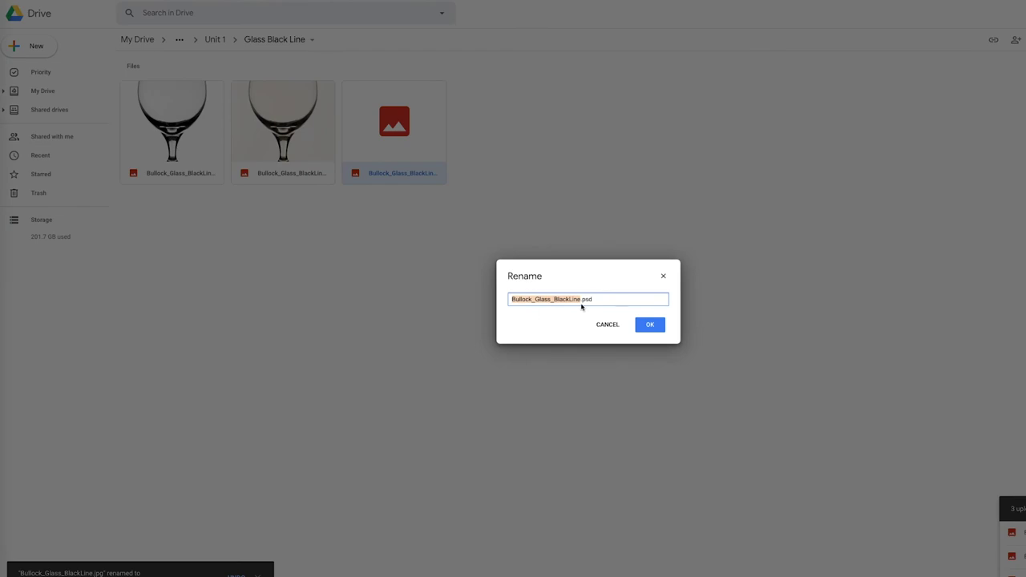
key("Right")
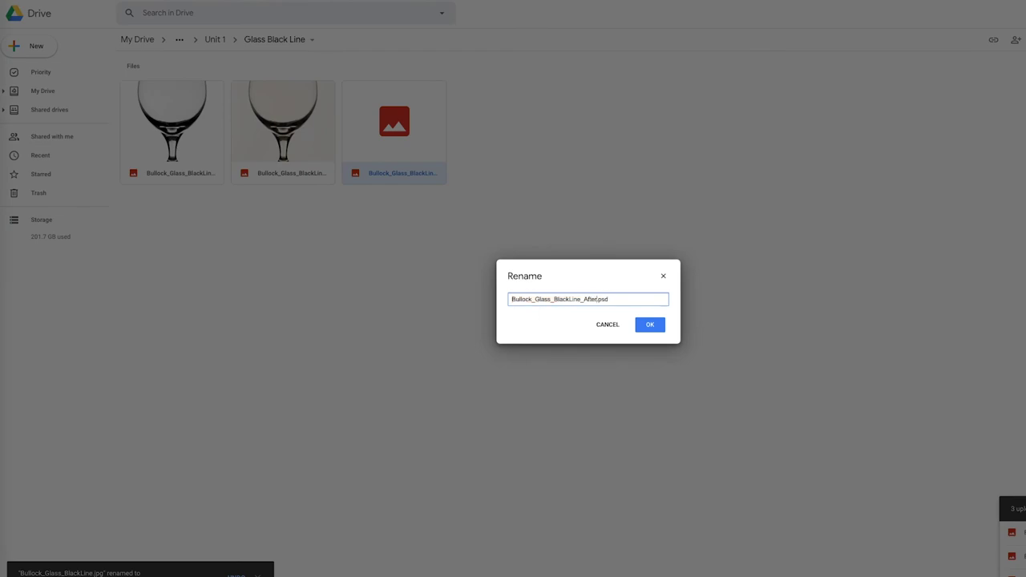
type("_After")
key("Return")
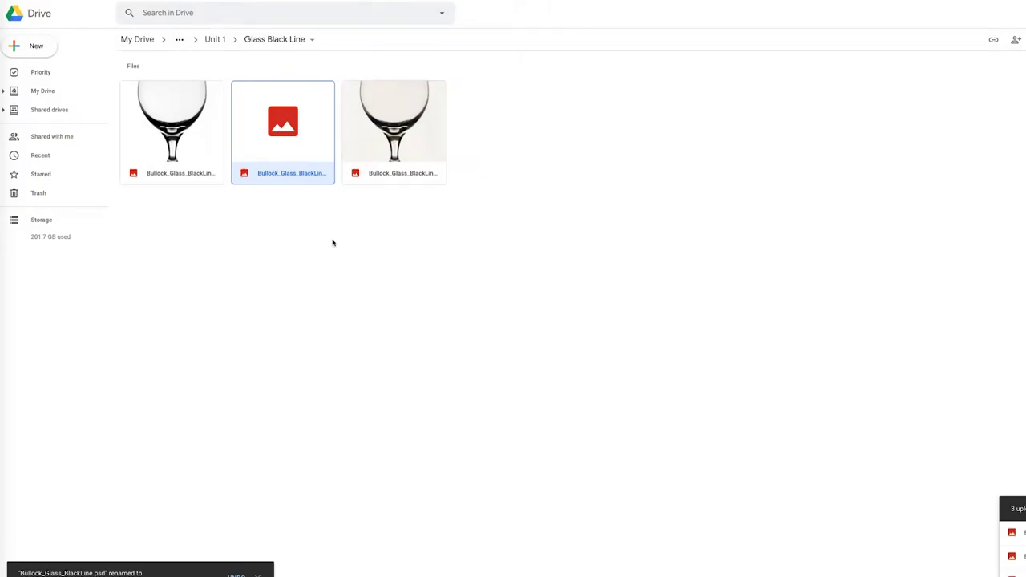